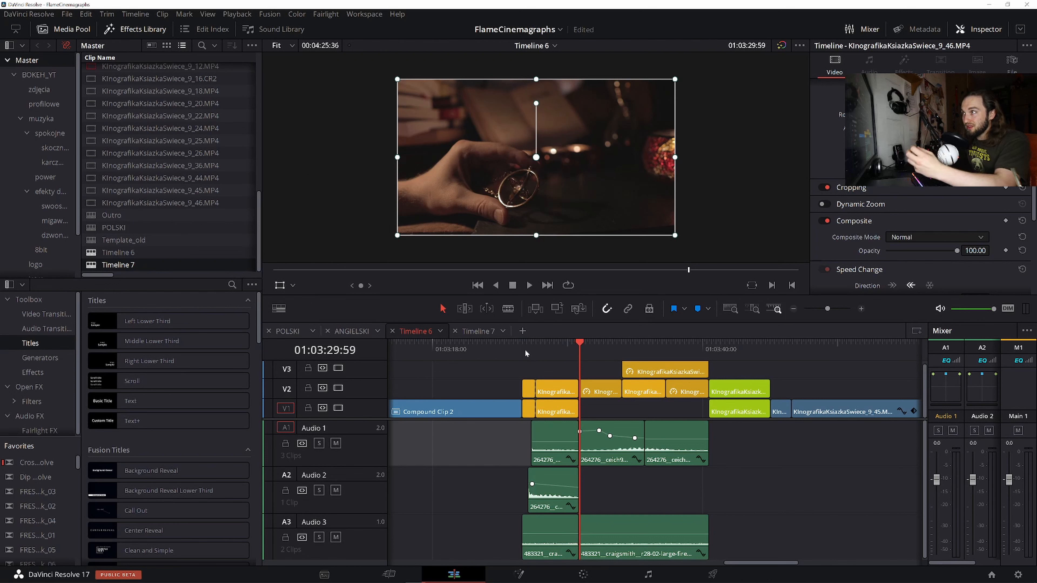
- Step frame by frame through the hand-and-glasses clip on V2 up to about 01:03:32:32, examining the motion of the hand and glasses
{"action": "key", "text": "Right"}
{"action": "key", "text": "Right"}
{"action": "key", "text": "Right"}
{"action": "key", "text": "Right"}
{"action": "key", "text": "Right"}
{"action": "key", "text": "Right"}
{"action": "key", "text": "Right"}
{"action": "key", "text": "Right"}
{"action": "key", "text": "Right"}
{"action": "key", "text": "Right"}
{"action": "key", "text": "Right"}
{"action": "key", "text": "Right"}
{"action": "key", "text": "Right"}
{"action": "key", "text": "Right"}
{"action": "key", "text": "Right"}
{"action": "key", "text": "Right"}
{"action": "key", "text": "Right"}
{"action": "key", "text": "Right"}
{"action": "key", "text": "Right"}
{"action": "key", "text": "Right"}
{"action": "key", "text": "Right"}
{"action": "key", "text": "Right"}
{"action": "key", "text": "Right"}
{"action": "key", "text": "Right"}
{"action": "key", "text": "Right"}
{"action": "key", "text": "Right"}
{"action": "key", "text": "Right"}
{"action": "key", "text": "Right"}
{"action": "key", "text": "Right"}
{"action": "key", "text": "Right"}
{"action": "key", "text": "Right"}
{"action": "key", "text": "Right"}
{"action": "key", "text": "Right"}
{"action": "key", "text": "Right"}
{"action": "key", "text": "Right"}
{"action": "key", "text": "Right"}
{"action": "key", "text": "Right"}
{"action": "key", "text": "Right"}
{"action": "key", "text": "Right"}
{"action": "key", "text": "Right"}
{"action": "key", "text": "Right"}
{"action": "key", "text": "Right"}
{"action": "key", "text": "Right"}
{"action": "key", "text": "Right"}
{"action": "key", "text": "Right"}
{"action": "key", "text": "Right"}
{"action": "key", "text": "Right"}
{"action": "key", "text": "Right"}
{"action": "key", "text": "Right"}
{"action": "key", "text": "Right"}
{"action": "key", "text": "Right"}
{"action": "key", "text": "Right"}
{"action": "key", "text": "Right"}
{"action": "key", "text": "Right"}
{"action": "key", "text": "Right"}
{"action": "key", "text": "Right"}
{"action": "key", "text": "Right"}
{"action": "key", "text": "Right"}
{"action": "key", "text": "Right"}
{"action": "key", "text": "Right"}
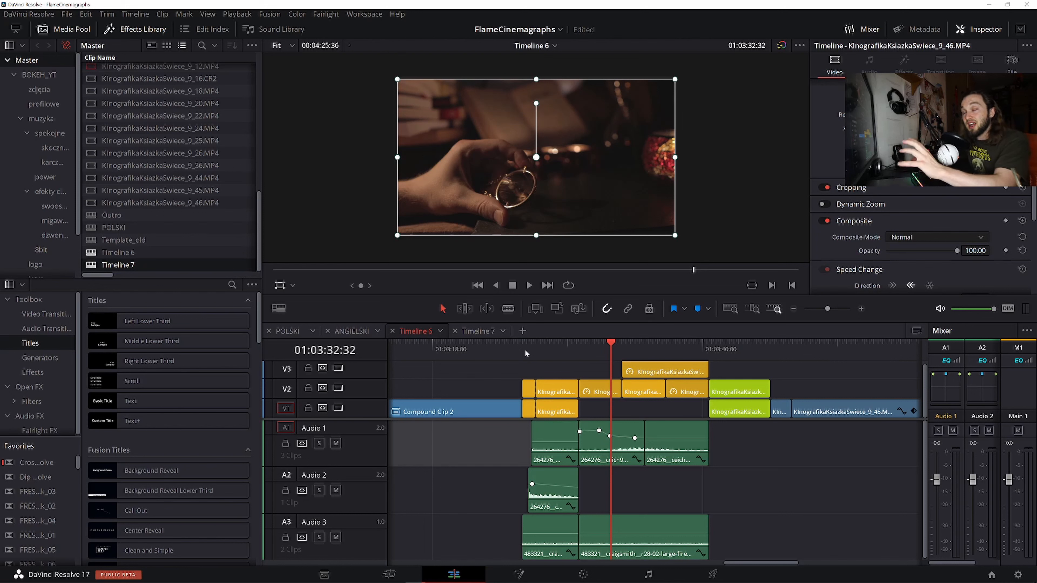
- Step back to 01:03:32:16 and forward again to 01:03:32:32 to re-examine how the glasses move near the end of the clip
{"action": "key", "text": "Left"}
{"action": "key", "text": "Left"}
{"action": "key", "text": "Left"}
{"action": "key", "text": "Left"}
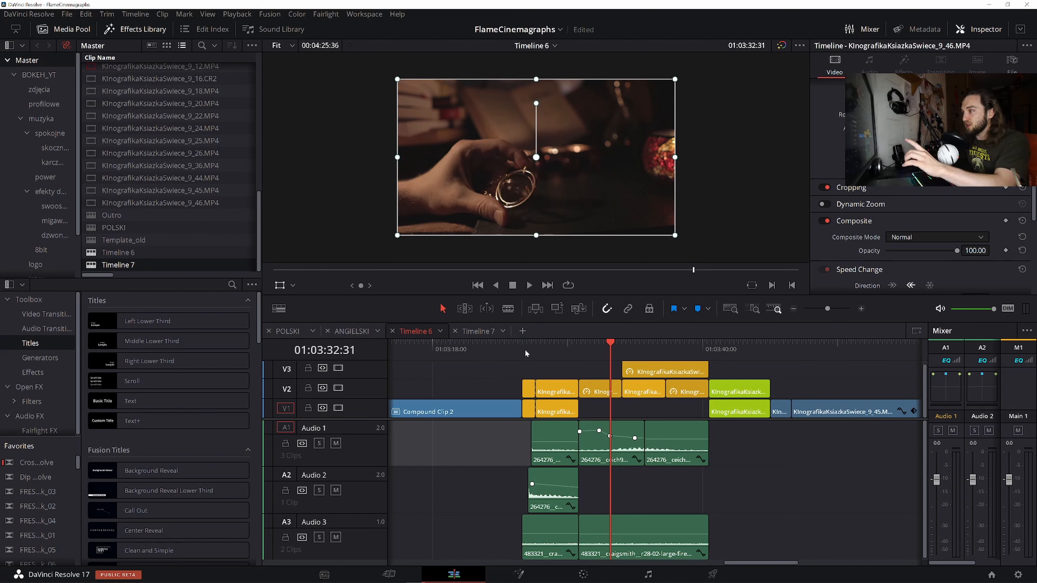
{"action": "key", "text": "Left"}
{"action": "key", "text": "Left"}
{"action": "key", "text": "Left"}
{"action": "key", "text": "Left"}
{"action": "key", "text": "Left"}
{"action": "key", "text": "Left"}
{"action": "key", "text": "Left"}
{"action": "key", "text": "Left"}
{"action": "key", "text": "Left"}
{"action": "key", "text": "Left"}
{"action": "key", "text": "Left"}
{"action": "key", "text": "Left"}
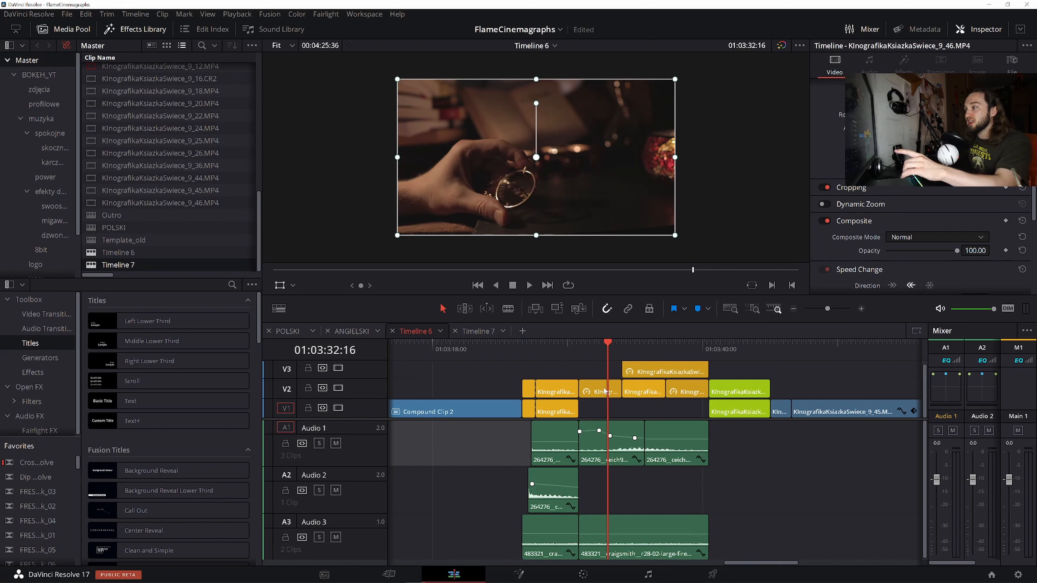
{"action": "key", "text": "Right"}
{"action": "key", "text": "Right"}
{"action": "key", "text": "Right"}
{"action": "key", "text": "Right"}
{"action": "key", "text": "Right"}
{"action": "key", "text": "Right"}
{"action": "key", "text": "Right"}
{"action": "key", "text": "Right"}
{"action": "key", "text": "Right"}
{"action": "key", "text": "Right"}
{"action": "key", "text": "Right"}
{"action": "key", "text": "Right"}
{"action": "key", "text": "Right"}
{"action": "key", "text": "Right"}
{"action": "key", "text": "Right"}
{"action": "key", "text": "Right"}
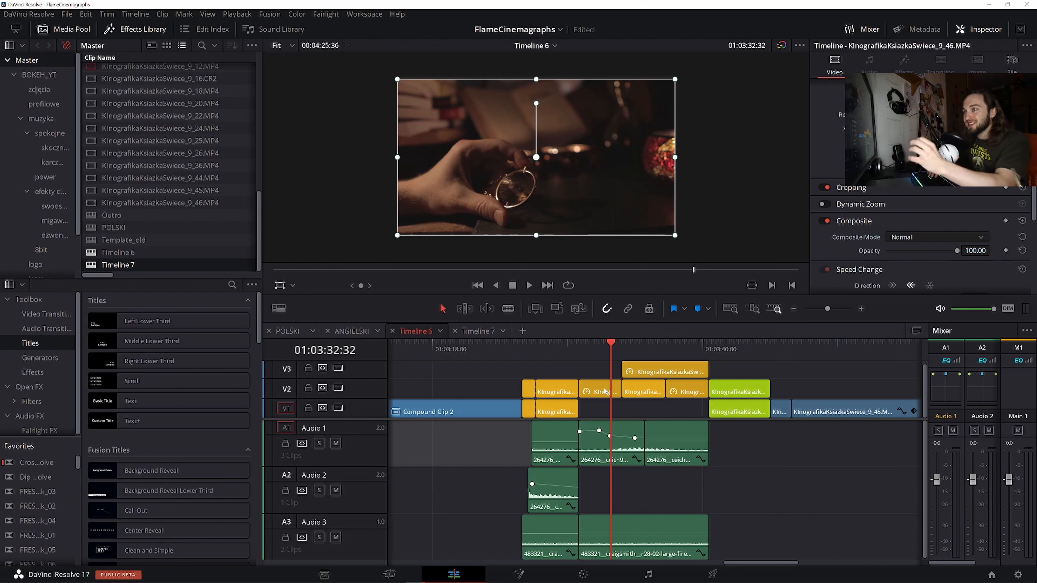
- Advance frame by frame across the cut into the next V2 and V3 clips, to about 01:03:33:57, examining the transition between them
{"action": "key", "text": "Right"}
{"action": "key", "text": "Right"}
{"action": "key", "text": "Right"}
{"action": "key", "text": "Right"}
{"action": "key", "text": "Right"}
{"action": "key", "text": "Right"}
{"action": "key", "text": "Right"}
{"action": "key", "text": "Right"}
{"action": "key", "text": "Right"}
{"action": "key", "text": "Right"}
{"action": "key", "text": "Right"}
{"action": "key", "text": "Right"}
{"action": "key", "text": "Right"}
{"action": "key", "text": "Right"}
{"action": "key", "text": "Right"}
{"action": "key", "text": "Right"}
{"action": "key", "text": "Right"}
{"action": "key", "text": "Right"}
{"action": "key", "text": "Right"}
{"action": "key", "text": "Right"}
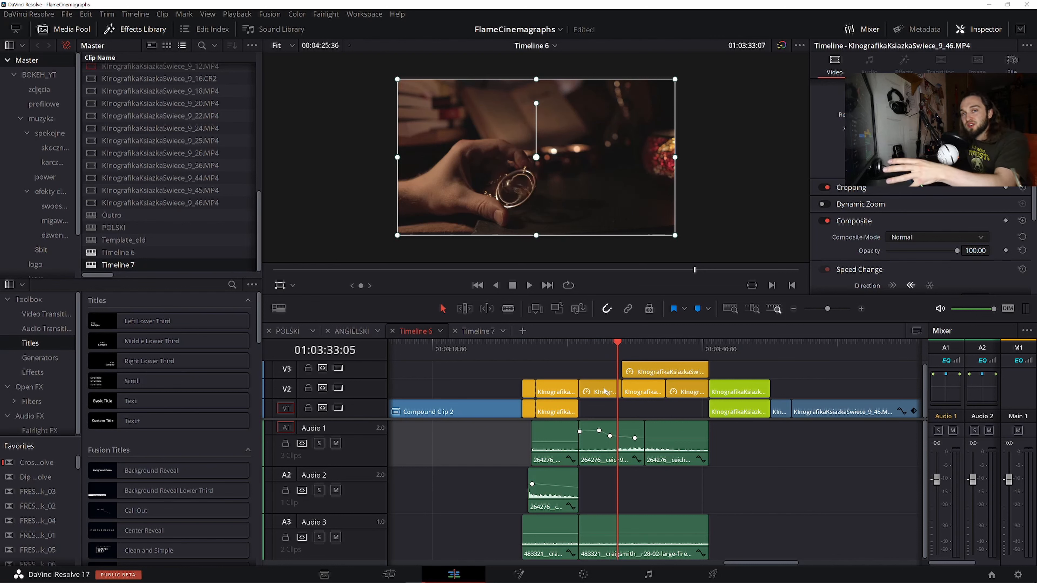
{"action": "key", "text": "Right"}
{"action": "key", "text": "Right"}
{"action": "key", "text": "Right"}
{"action": "key", "text": "Right"}
{"action": "key", "text": "Right"}
{"action": "key", "text": "Right"}
{"action": "key", "text": "Right"}
{"action": "key", "text": "Right"}
{"action": "key", "text": "Right"}
{"action": "key", "text": "Right"}
{"action": "key", "text": "Right"}
{"action": "key", "text": "Right"}
{"action": "key", "text": "Right"}
{"action": "key", "text": "Right"}
{"action": "key", "text": "Right"}
{"action": "key", "text": "Right"}
{"action": "key", "text": "Right"}
{"action": "key", "text": "Right"}
{"action": "key", "text": "Right"}
{"action": "key", "text": "Right"}
{"action": "key", "text": "Right"}
{"action": "key", "text": "Right"}
{"action": "key", "text": "Right"}
{"action": "key", "text": "Right"}
{"action": "key", "text": "Right"}
{"action": "key", "text": "Right"}
{"action": "key", "text": "Right"}
{"action": "key", "text": "Right"}
{"action": "key", "text": "Right"}
{"action": "key", "text": "Right"}
{"action": "key", "text": "Right"}
{"action": "key", "text": "Right"}
{"action": "key", "text": "Right"}
{"action": "key", "text": "Right"}
{"action": "key", "text": "Right"}
{"action": "key", "text": "Right"}
{"action": "key", "text": "Right"}
{"action": "key", "text": "Right"}
{"action": "key", "text": "Right"}
{"action": "key", "text": "Right"}
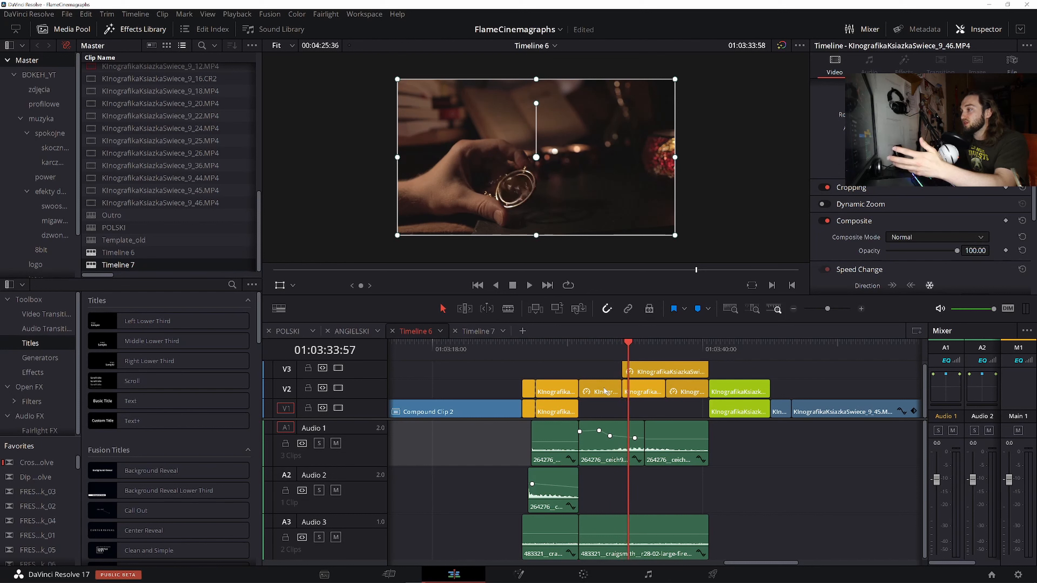
- Advance frame by frame through the overlapping V2 and V3 glasses clips, past 01:03:34:50, examining the hand and glasses
{"action": "key", "text": "Right"}
{"action": "key", "text": "Right"}
{"action": "key", "text": "Right"}
{"action": "key", "text": "Right"}
{"action": "key", "text": "Right"}
{"action": "key", "text": "Right"}
{"action": "key", "text": "Right"}
{"action": "key", "text": "Right"}
{"action": "key", "text": "Right"}
{"action": "key", "text": "Right"}
{"action": "key", "text": "Right"}
{"action": "key", "text": "Right"}
{"action": "key", "text": "Right"}
{"action": "key", "text": "Right"}
{"action": "key", "text": "Right"}
{"action": "key", "text": "Right"}
{"action": "key", "text": "Right"}
{"action": "key", "text": "Right"}
{"action": "key", "text": "Right"}
{"action": "key", "text": "Right"}
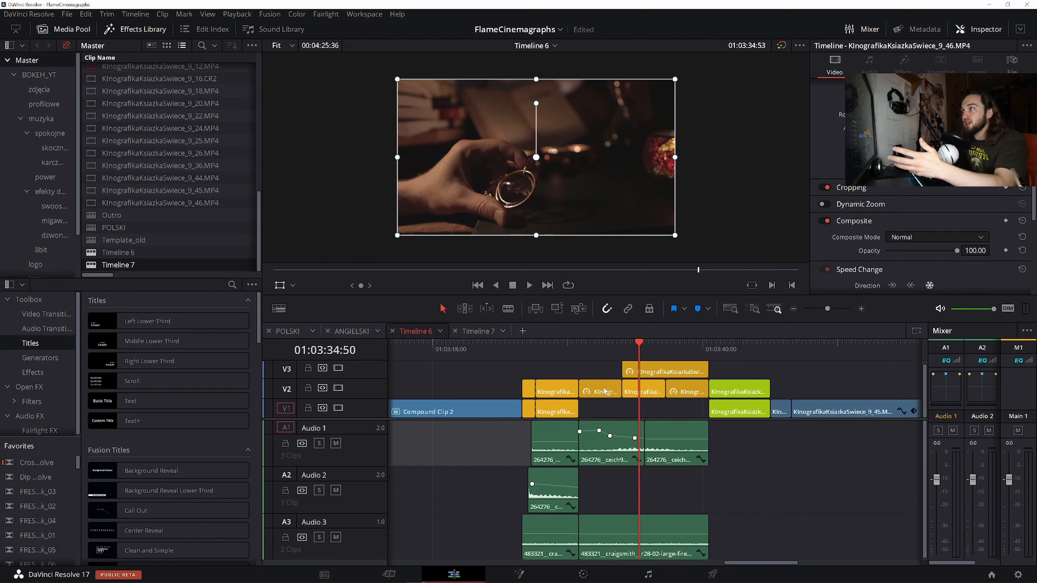
{"action": "key", "text": "Right"}
{"action": "key", "text": "Right"}
{"action": "key", "text": "Right"}
{"action": "key", "text": "Right"}
{"action": "key", "text": "Right"}
{"action": "key", "text": "Right"}
{"action": "key", "text": "Right"}
{"action": "key", "text": "Right"}
{"action": "key", "text": "Right"}
{"action": "key", "text": "Right"}
{"action": "key", "text": "Right"}
{"action": "key", "text": "Right"}
{"action": "key", "text": "Right"}
{"action": "key", "text": "Right"}
{"action": "key", "text": "Right"}
{"action": "key", "text": "Right"}
{"action": "key", "text": "Right"}
{"action": "key", "text": "Right"}
{"action": "key", "text": "Right"}
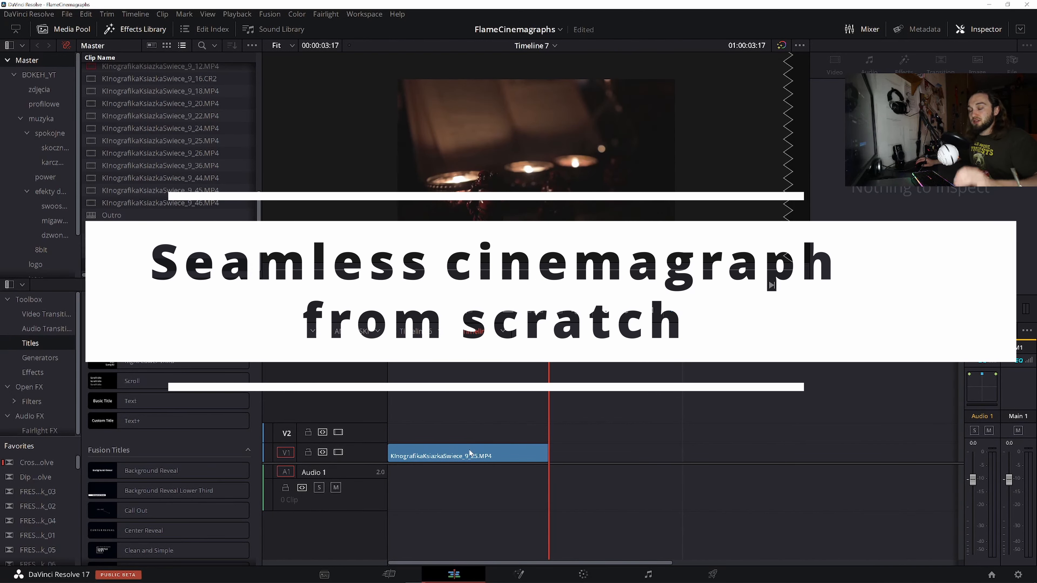
- Play the candle clip KInografikaKsiazkaSwiece_9_25.MP4 on Timeline 7 from its start, and paste a copy directly after it on V1
{"action": "left_click", "coordinate": [468, 452]}
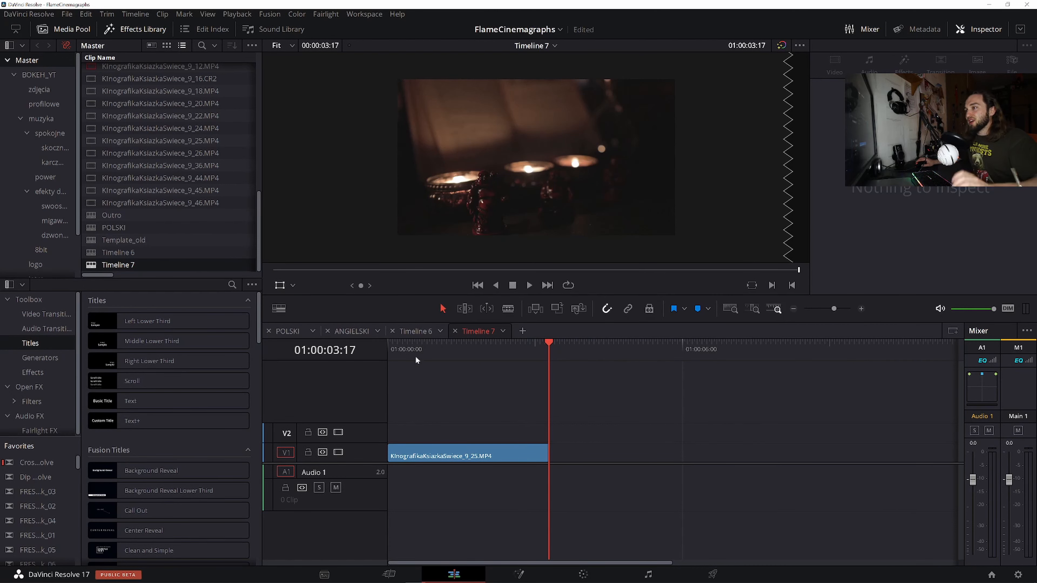
{"action": "left_click", "coordinate": [389, 351]}
{"action": "key", "text": "space"}
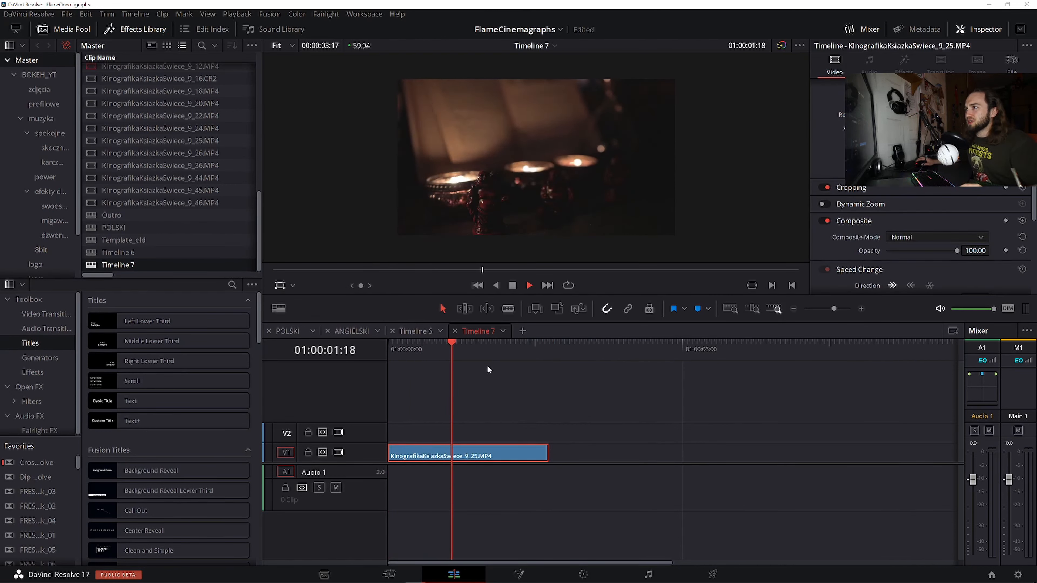
{"action": "key", "text": "space"}
{"action": "key", "text": "shift+Left"}
{"action": "key", "text": "space"}
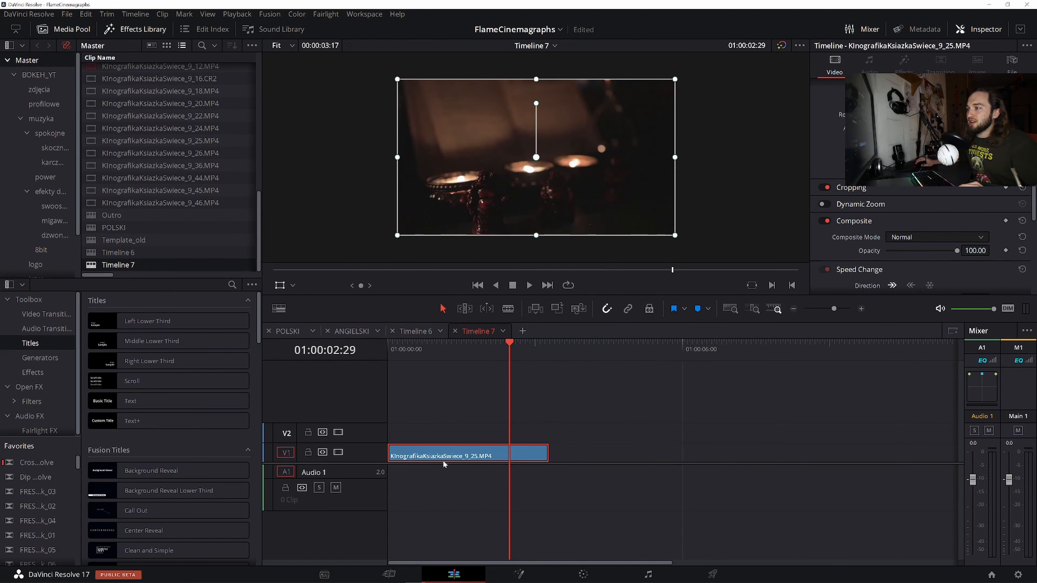
{"action": "key", "text": "Down"}
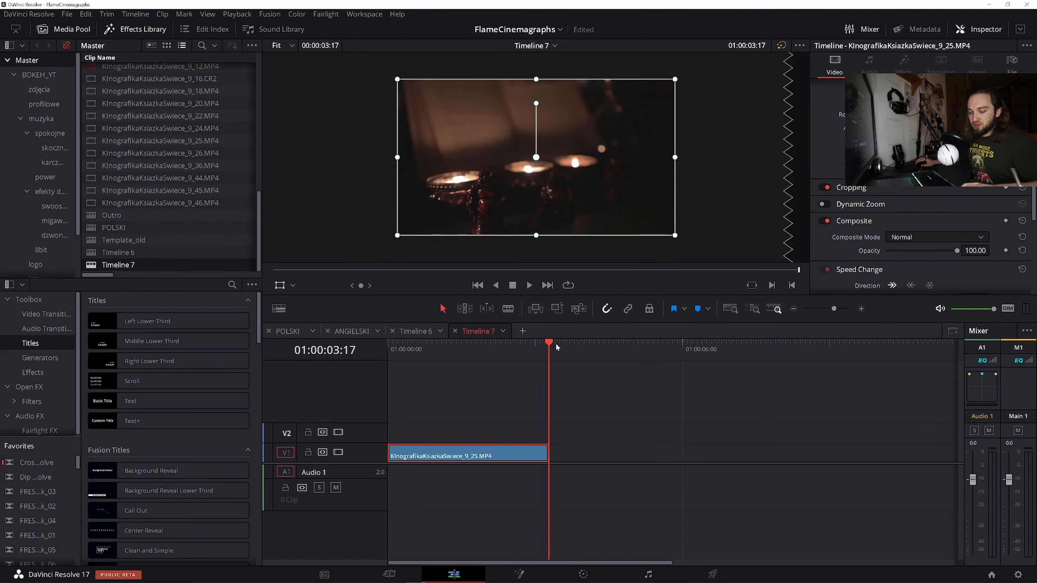
{"action": "key", "text": "ctrl+v"}
- Play across the cut between the two candle clips from 01:00:02:40, examining how they join
{"action": "left_click_drag", "start_coordinate": [400, 352], "coordinate": [519, 358]}
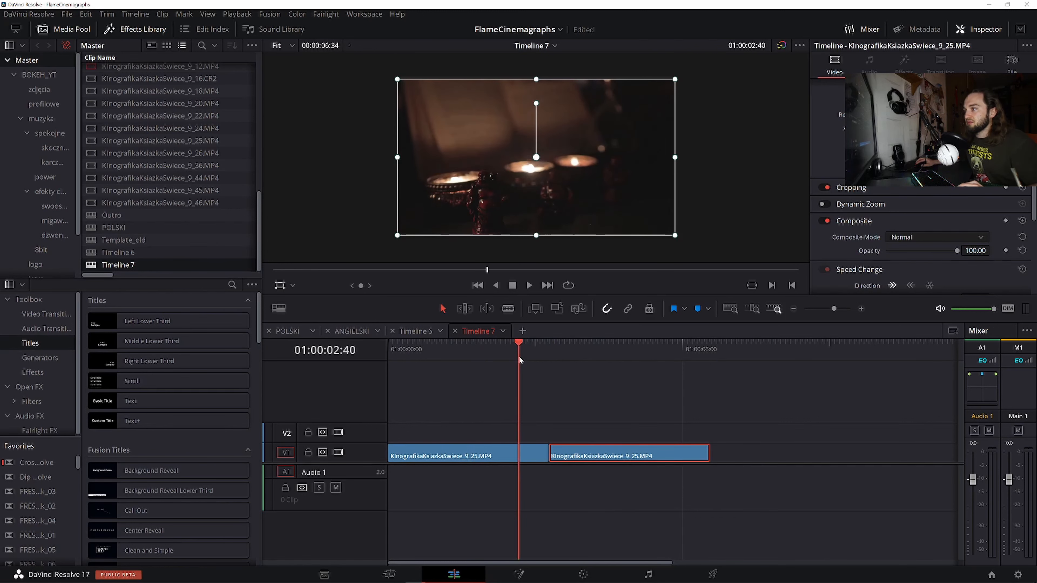
{"action": "key", "text": "space"}
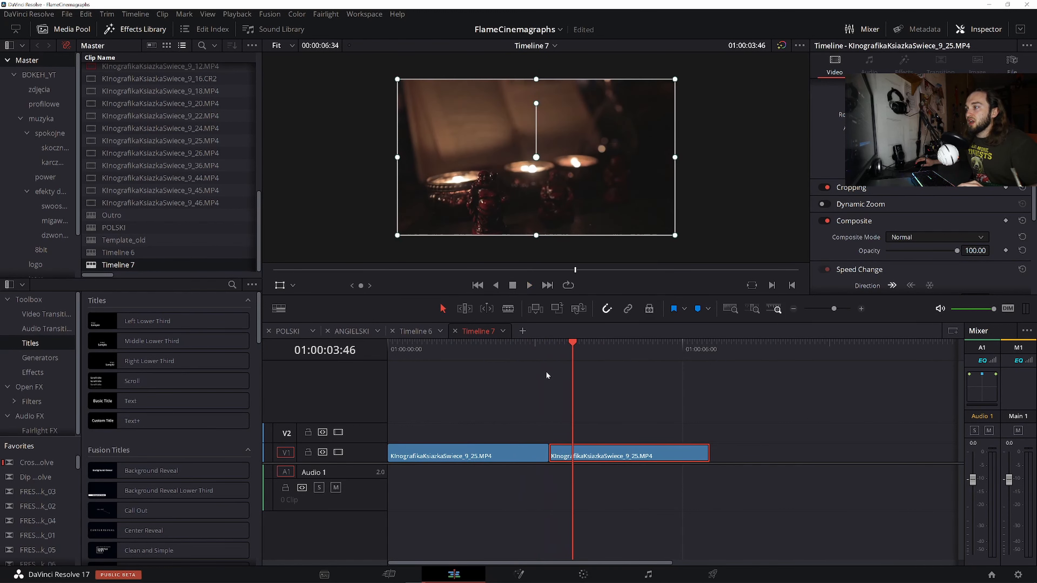
{"action": "left_click", "coordinate": [533, 346]}
{"action": "left_click", "coordinate": [519, 348]}
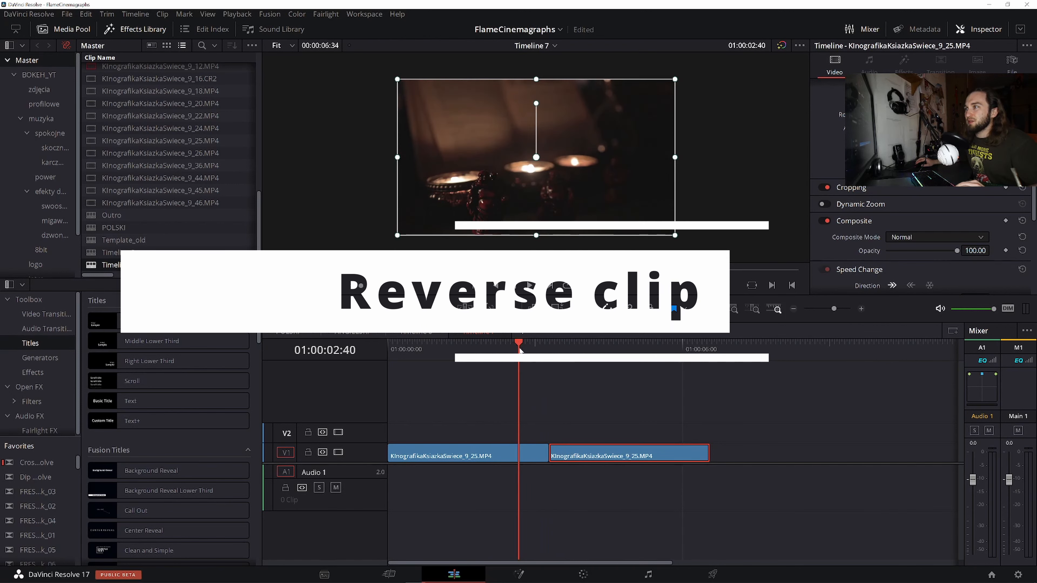
{"action": "key", "text": "space"}
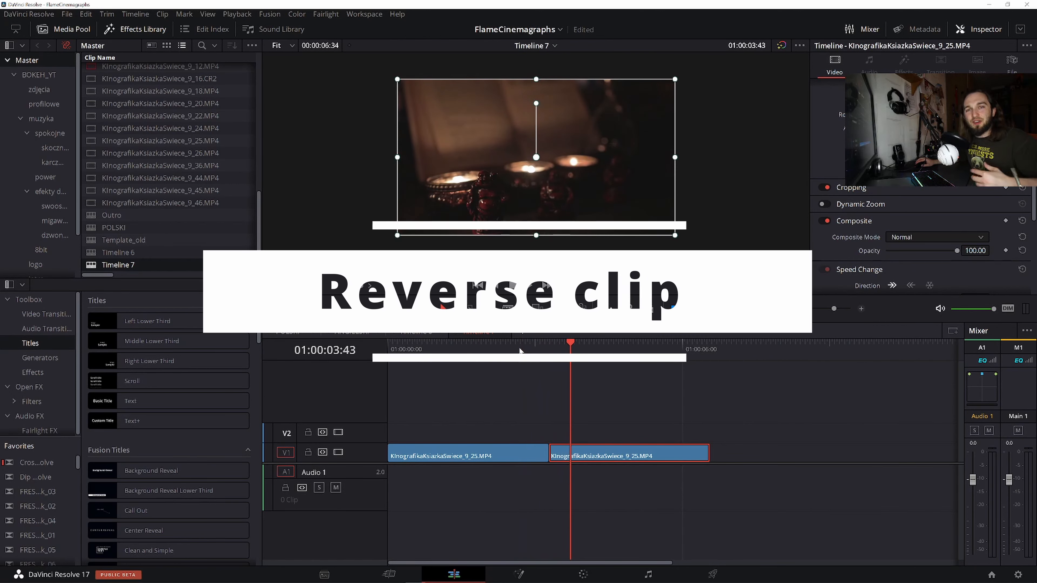
- Reverse the speed of the second candle clip on V1
{"action": "right_click", "coordinate": [596, 455]}
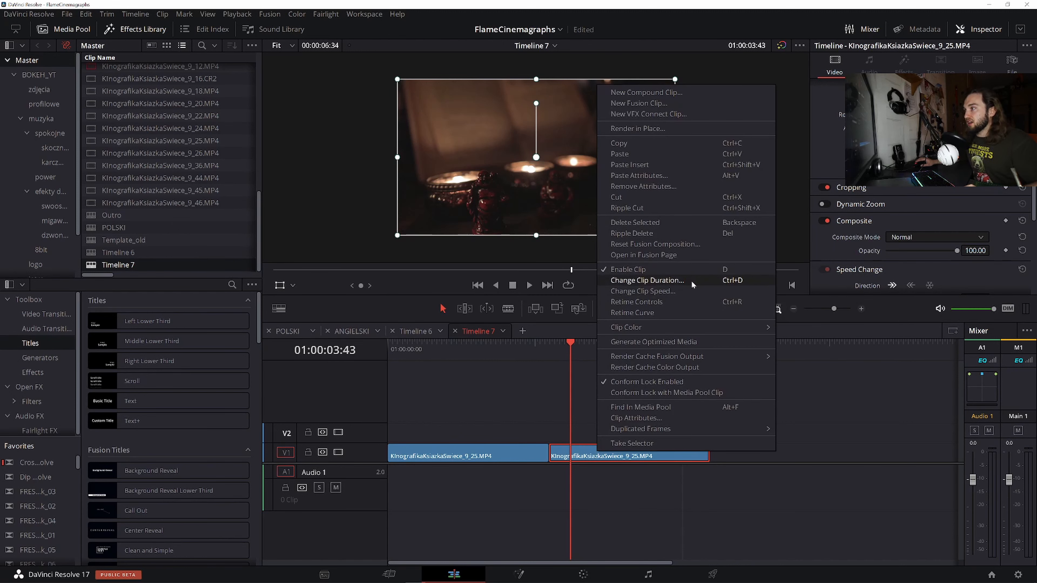
{"action": "left_click", "coordinate": [684, 290]}
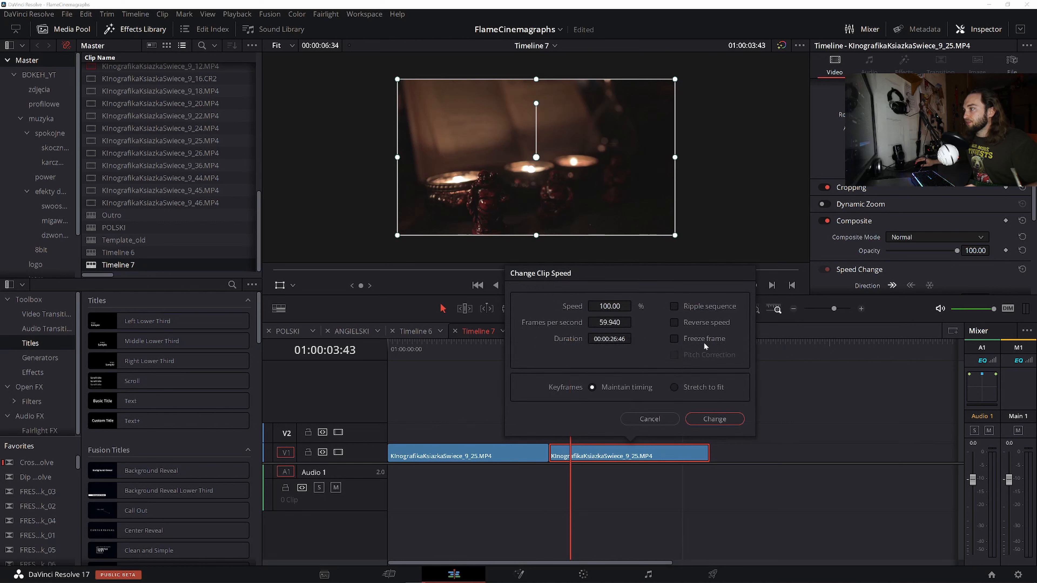
{"action": "left_click", "coordinate": [703, 323]}
{"action": "left_click", "coordinate": [720, 420]}
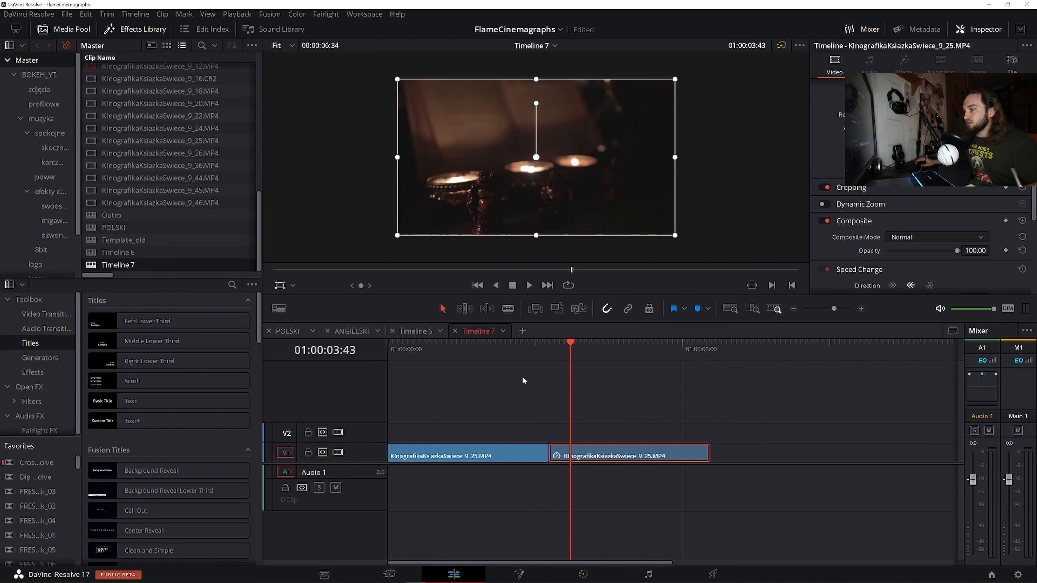
- Step back and forth frame by frame across the cut into the reversed clip, between about 01:00:03:11 and 01:00:03:24, examining the transition
{"action": "key", "text": "Left"}
{"action": "key", "text": "Left"}
{"action": "key", "text": "Left"}
{"action": "key", "text": "Left"}
{"action": "key", "text": "Left"}
{"action": "key", "text": "Left"}
{"action": "key", "text": "Left"}
{"action": "key", "text": "Left"}
{"action": "key", "text": "Left"}
{"action": "key", "text": "Left"}
{"action": "key", "text": "Left"}
{"action": "key", "text": "Left"}
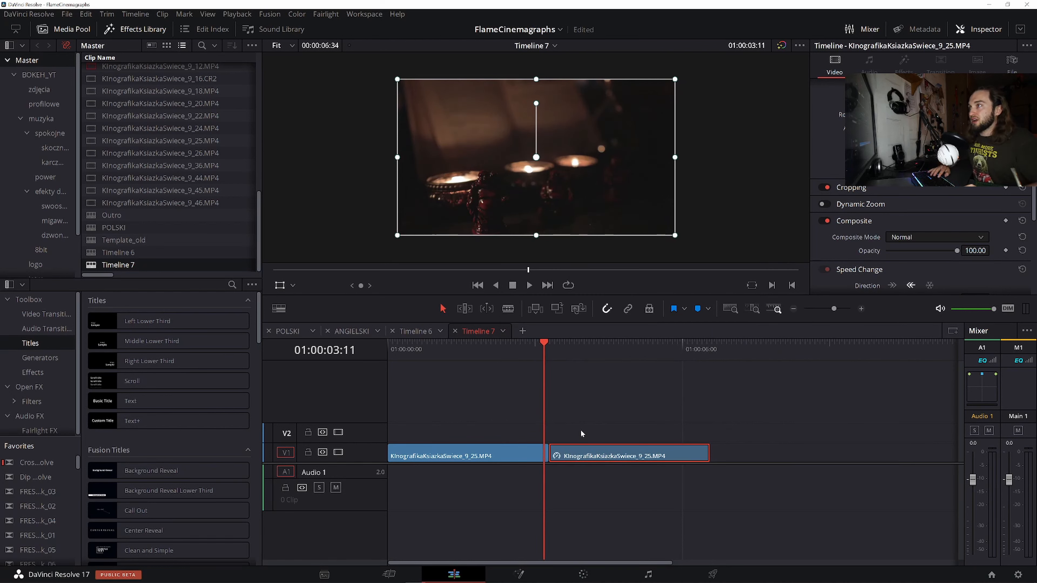
{"action": "key", "text": "Right"}
{"action": "key", "text": "Right"}
{"action": "key", "text": "Right"}
{"action": "key", "text": "Right"}
{"action": "key", "text": "Right"}
{"action": "key", "text": "Right"}
{"action": "key", "text": "Right"}
{"action": "key", "text": "Right"}
{"action": "key", "text": "Right"}
{"action": "key", "text": "Right"}
{"action": "key", "text": "Right"}
{"action": "key", "text": "Right"}
{"action": "key", "text": "Right"}
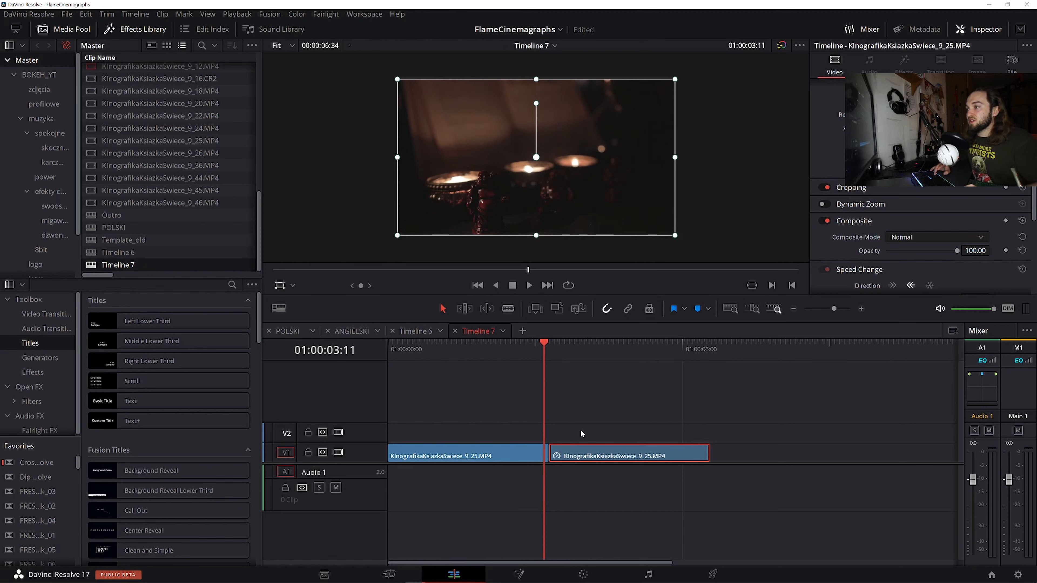
{"action": "key", "text": "Right"}
{"action": "key", "text": "Right"}
{"action": "key", "text": "Right"}
{"action": "key", "text": "Right"}
{"action": "key", "text": "Right"}
{"action": "key", "text": "Left"}
{"action": "key", "text": "Left"}
{"action": "key", "text": "Left"}
{"action": "key", "text": "Left"}
{"action": "key", "text": "Left"}
{"action": "key", "text": "Left"}
{"action": "key", "text": "Left"}
{"action": "key", "text": "Left"}
{"action": "key", "text": "Right"}
{"action": "key", "text": "Right"}
{"action": "key", "text": "Right"}
{"action": "key", "text": "Right"}
{"action": "key", "text": "Right"}
{"action": "key", "text": "Right"}
{"action": "key", "text": "Right"}
{"action": "key", "text": "Right"}
{"action": "key", "text": "Right"}
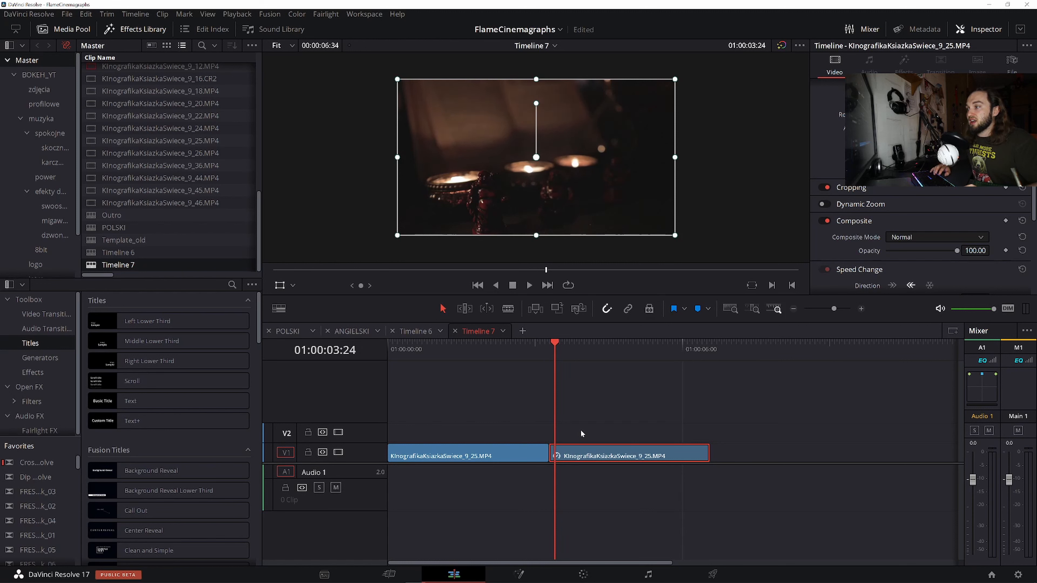
- Advance frame by frame through the reversed candle clip to 01:00:04:50, examining the flame and camera movement
{"action": "key", "text": "Right"}
{"action": "key", "text": "Right"}
{"action": "key", "text": "Right"}
{"action": "key", "text": "Right"}
{"action": "key", "text": "Right"}
{"action": "key", "text": "Right"}
{"action": "key", "text": "Right"}
{"action": "key", "text": "Right"}
{"action": "key", "text": "Right"}
{"action": "key", "text": "Right"}
{"action": "key", "text": "Right"}
{"action": "key", "text": "Right"}
{"action": "key", "text": "Right"}
{"action": "key", "text": "Right"}
{"action": "key", "text": "Right"}
{"action": "key", "text": "Right"}
{"action": "key", "text": "Right"}
{"action": "key", "text": "Right"}
{"action": "key", "text": "Right"}
{"action": "key", "text": "Right"}
{"action": "key", "text": "Right"}
{"action": "key", "text": "Right"}
{"action": "key", "text": "Right"}
{"action": "key", "text": "Right"}
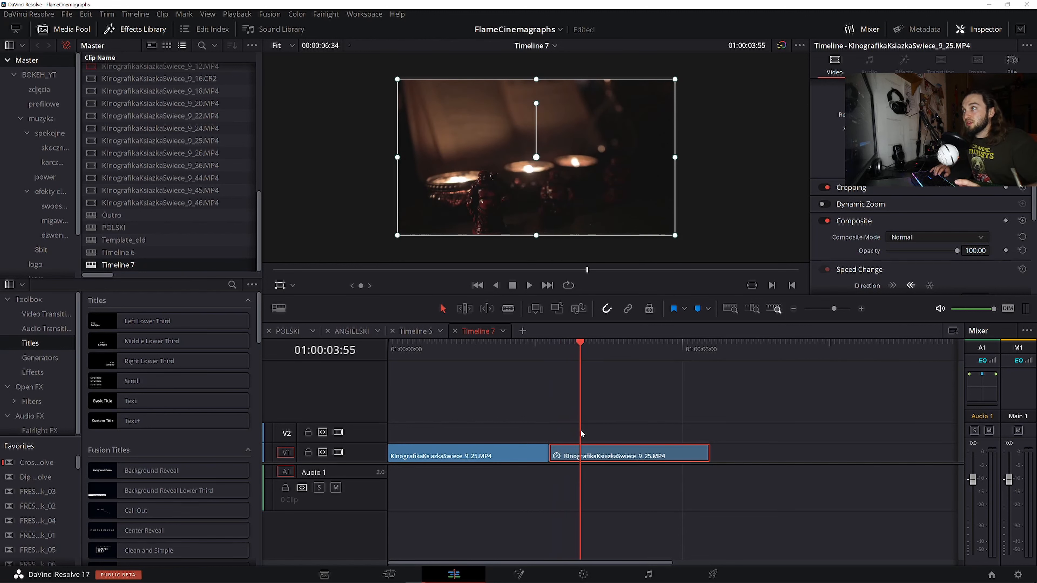
{"action": "key", "text": "Right"}
{"action": "key", "text": "Right"}
{"action": "key", "text": "Right"}
{"action": "key", "text": "Right"}
{"action": "key", "text": "Right"}
{"action": "key", "text": "Right"}
{"action": "key", "text": "Right"}
{"action": "key", "text": "Right"}
{"action": "key", "text": "Right"}
{"action": "key", "text": "Right"}
{"action": "key", "text": "Right"}
{"action": "key", "text": "Right"}
{"action": "key", "text": "Right"}
{"action": "key", "text": "Right"}
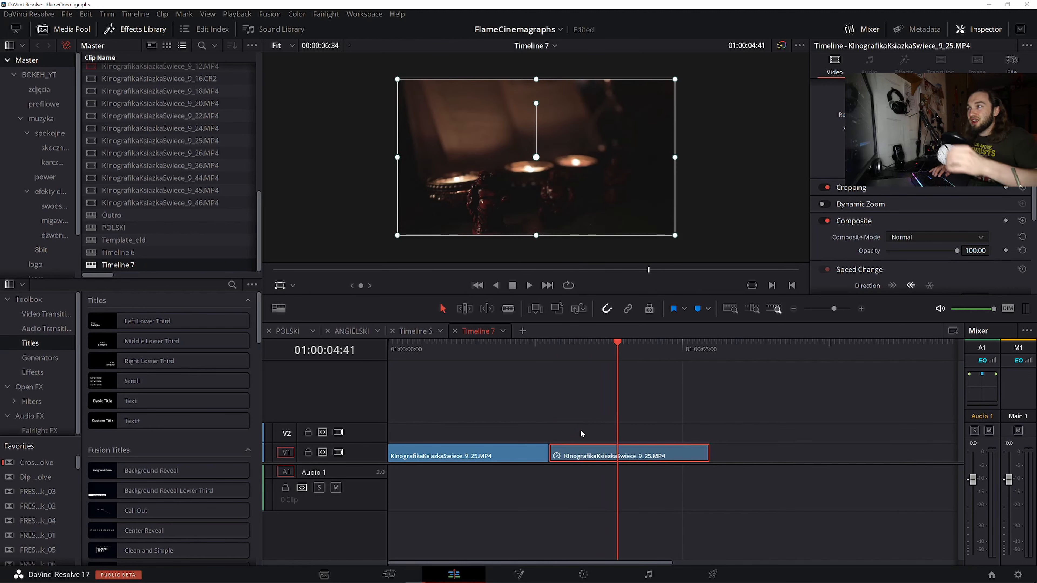
{"action": "key", "text": "Right"}
{"action": "key", "text": "Right"}
{"action": "key", "text": "Right"}
{"action": "key", "text": "Right"}
{"action": "key", "text": "Right"}
{"action": "key", "text": "Right"}
{"action": "key", "text": "Right"}
{"action": "key", "text": "Right"}
{"action": "key", "text": "Right"}
{"action": "key", "text": "Right"}
{"action": "key", "text": "Right"}
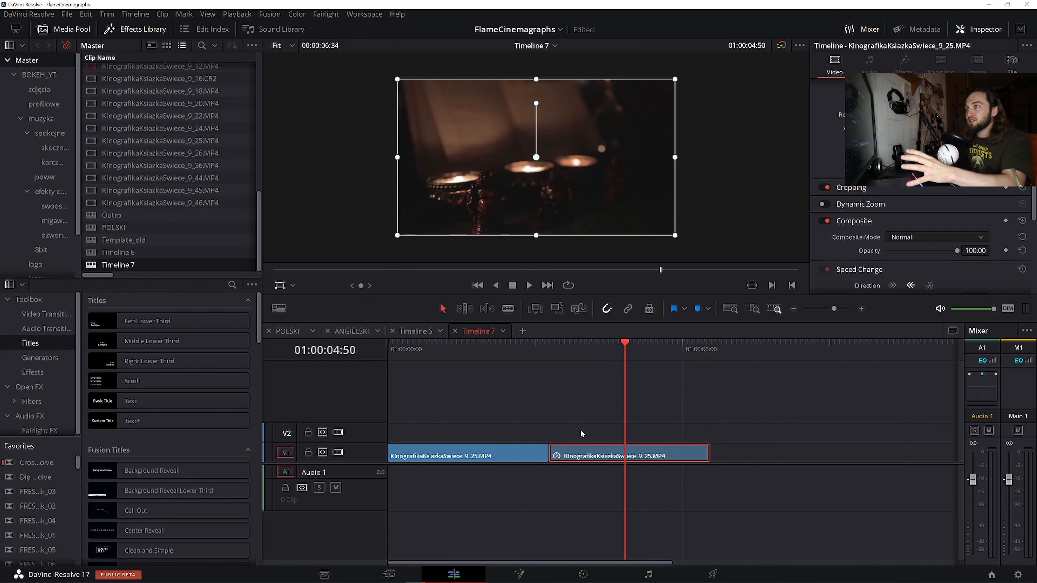
- Step backward and forward frame by frame through the reversed candle clip up to 01:00:05:08, examining the motion
{"action": "key", "text": "Left"}
{"action": "key", "text": "Left"}
{"action": "key", "text": "Left"}
{"action": "key", "text": "Left"}
{"action": "key", "text": "Left"}
{"action": "key", "text": "Left"}
{"action": "key", "text": "Left"}
{"action": "key", "text": "Left"}
{"action": "key", "text": "Left"}
{"action": "key", "text": "Left"}
{"action": "key", "text": "Left"}
{"action": "key", "text": "Left"}
{"action": "key", "text": "Left"}
{"action": "key", "text": "Left"}
{"action": "key", "text": "Left"}
{"action": "key", "text": "Left"}
{"action": "key", "text": "Left"}
{"action": "key", "text": "Left"}
{"action": "key", "text": "Left"}
{"action": "key", "text": "Left"}
{"action": "key", "text": "Left"}
{"action": "key", "text": "Left"}
{"action": "key", "text": "Left"}
{"action": "key", "text": "Left"}
{"action": "key", "text": "Left"}
{"action": "key", "text": "Left"}
{"action": "key", "text": "Left"}
{"action": "key", "text": "Right"}
{"action": "key", "text": "Right"}
{"action": "key", "text": "Right"}
{"action": "key", "text": "Right"}
{"action": "key", "text": "Right"}
{"action": "key", "text": "Right"}
{"action": "key", "text": "Right"}
{"action": "key", "text": "Right"}
{"action": "key", "text": "Right"}
{"action": "key", "text": "Right"}
{"action": "key", "text": "Right"}
{"action": "key", "text": "Right"}
{"action": "key", "text": "Right"}
{"action": "key", "text": "Right"}
{"action": "key", "text": "Right"}
{"action": "key", "text": "Right"}
{"action": "key", "text": "Right"}
{"action": "key", "text": "Right"}
{"action": "key", "text": "Right"}
{"action": "key", "text": "Right"}
{"action": "key", "text": "Right"}
{"action": "key", "text": "Right"}
{"action": "key", "text": "Right"}
{"action": "key", "text": "Right"}
{"action": "key", "text": "Right"}
{"action": "key", "text": "Right"}
{"action": "key", "text": "Right"}
{"action": "key", "text": "Right"}
{"action": "key", "text": "Right"}
{"action": "key", "text": "Right"}
{"action": "key", "text": "Right"}
{"action": "key", "text": "Right"}
{"action": "key", "text": "Right"}
{"action": "key", "text": "Right"}
{"action": "key", "text": "Right"}
{"action": "key", "text": "Right"}
{"action": "key", "text": "Right"}
{"action": "key", "text": "Right"}
{"action": "key", "text": "Right"}
{"action": "key", "text": "Right"}
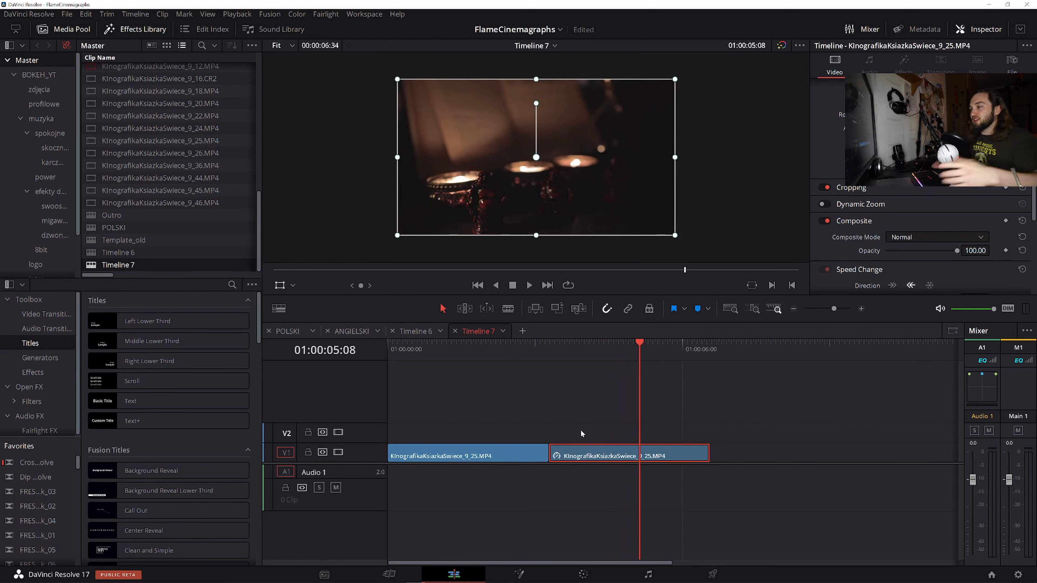
- Combine the forward and reversed candle clips on V1 into one compound clip, keeping the default name
{"action": "left_click", "coordinate": [533, 423]}
{"action": "left_click_drag", "start_coordinate": [506, 400], "coordinate": [611, 484]}
{"action": "right_click", "coordinate": [590, 454]}
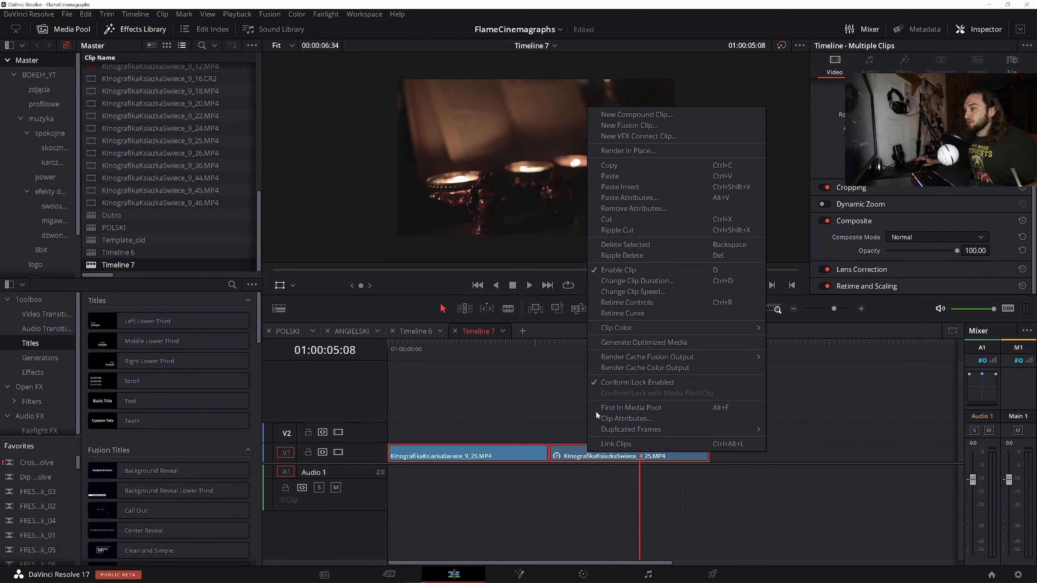
{"action": "left_click", "coordinate": [658, 114]}
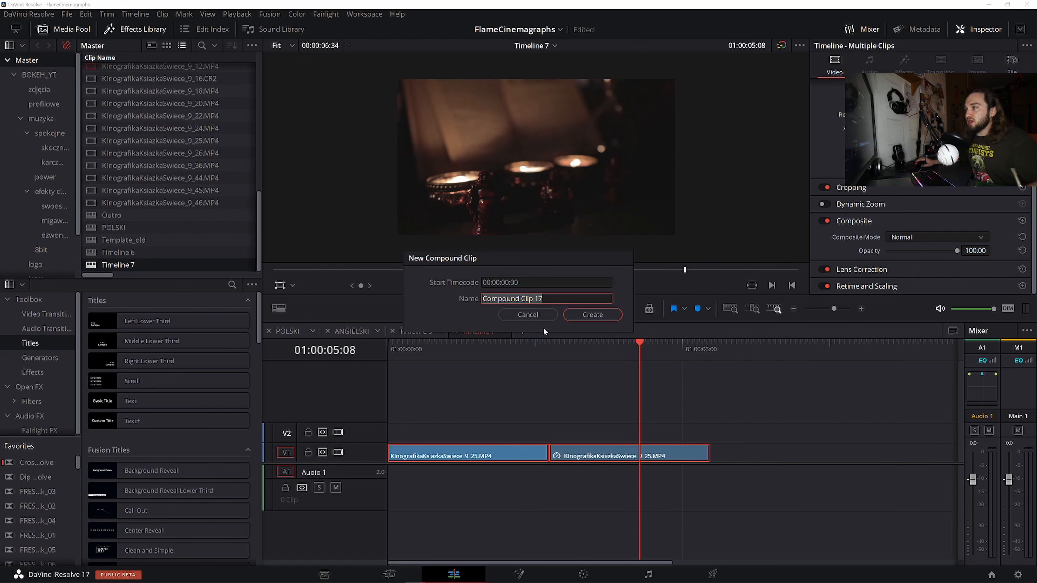
{"action": "left_click", "coordinate": [591, 316]}
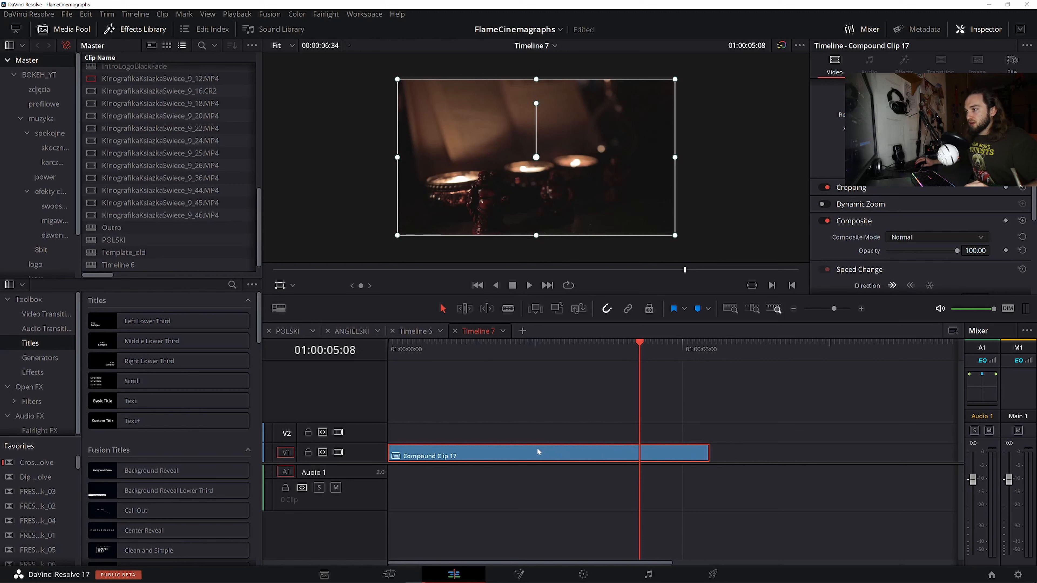
- Move the compound clip to V2 and place a duplicate of it directly beneath on V1, both starting at 01:00:00:00
{"action": "left_click_drag", "start_coordinate": [536, 449], "coordinate": [512, 425]}
{"action": "left_click_drag", "start_coordinate": [395, 351], "coordinate": [379, 364]}
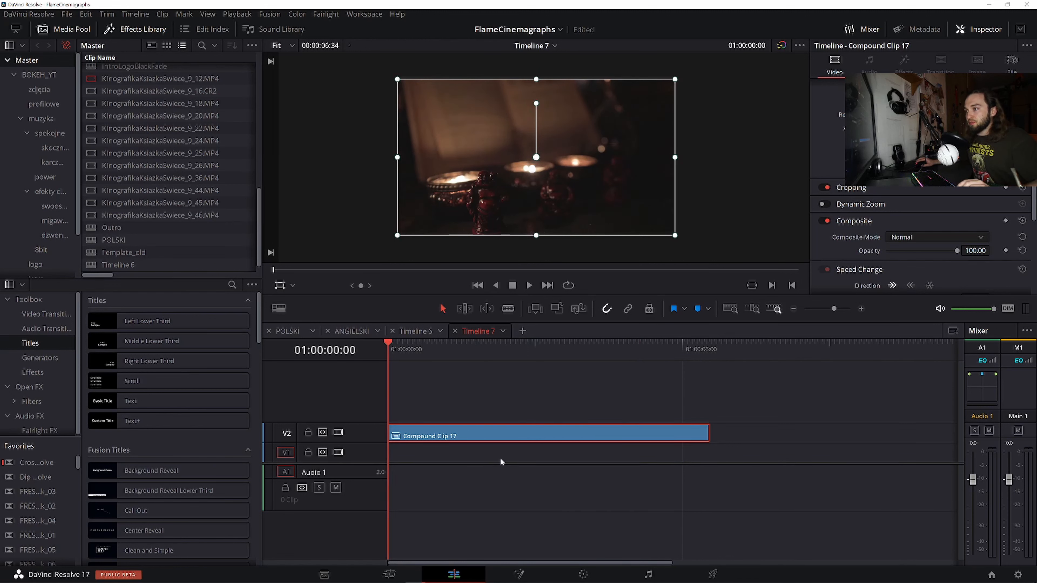
{"action": "key", "text": "End"}
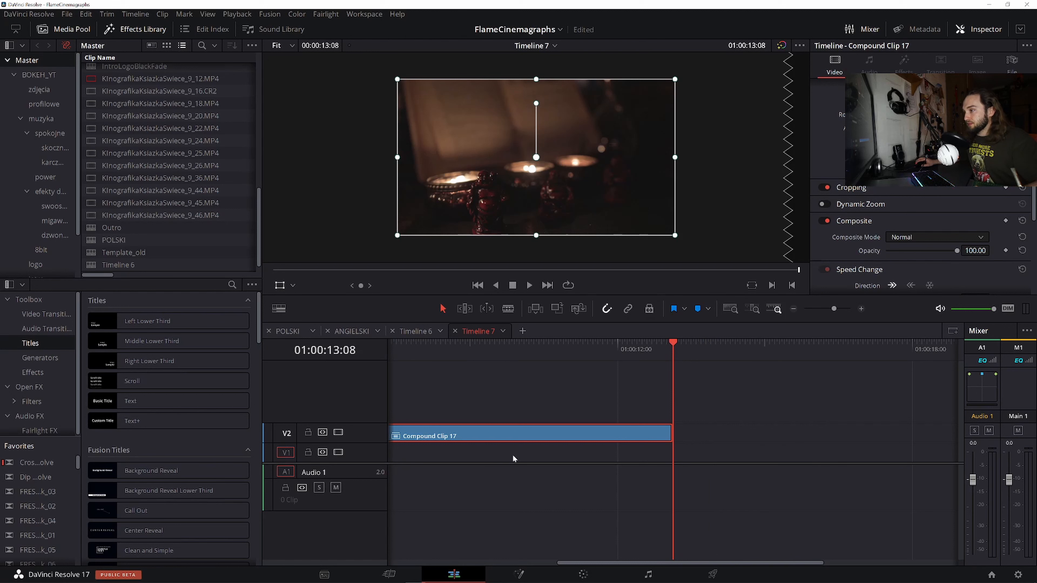
{"action": "left_click", "coordinate": [515, 464]}
{"action": "left_click_drag", "start_coordinate": [592, 563], "coordinate": [423, 563]}
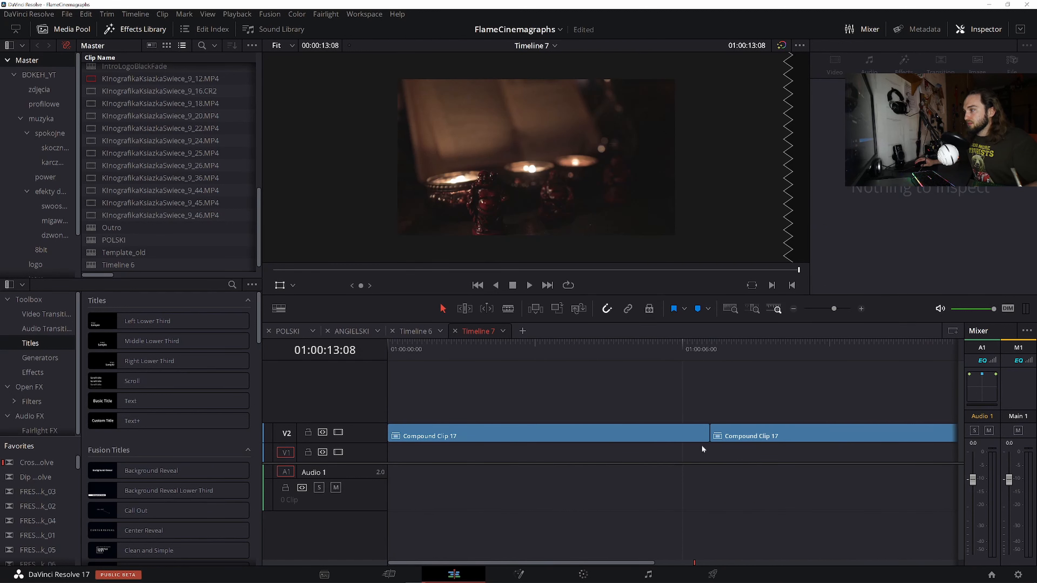
{"action": "left_click_drag", "start_coordinate": [720, 436], "coordinate": [396, 456]}
- Turn the compound clip on V2 into a freeze frame through its speed change direction
{"action": "left_click", "coordinate": [395, 436]}
{"action": "scroll", "coordinate": [864, 269], "scroll_direction": "down", "scroll_amount": 2}
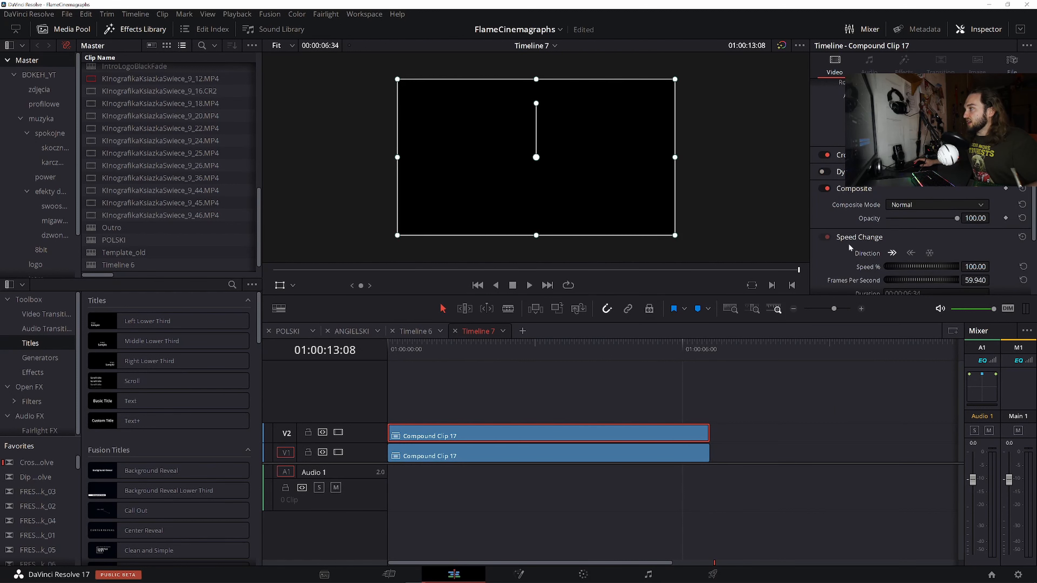
{"action": "left_click", "coordinate": [930, 254]}
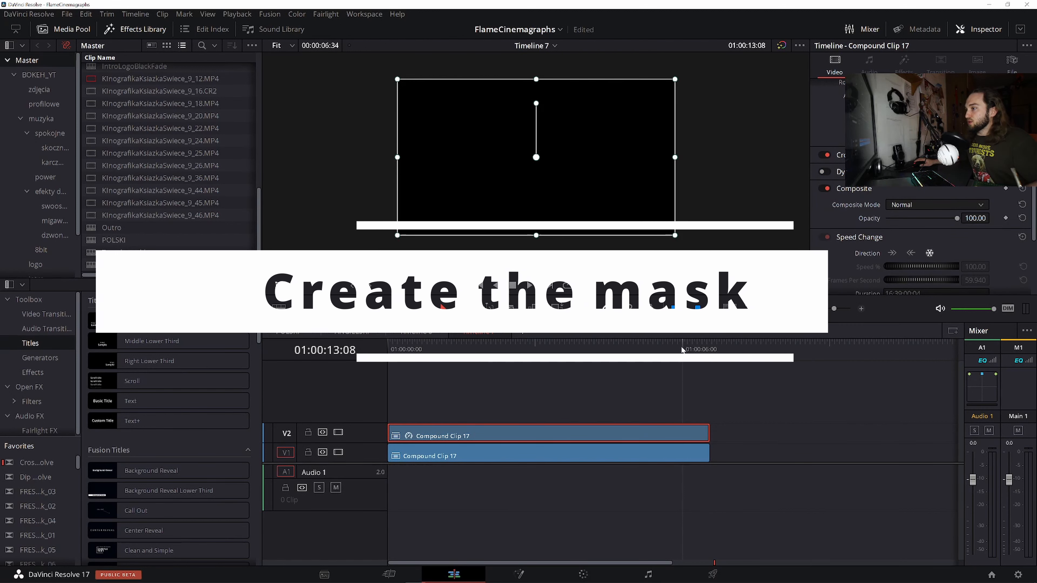
- On the Color page, add an alpha output to the node graph of the frozen V2 clip
{"action": "key", "text": "Up"}
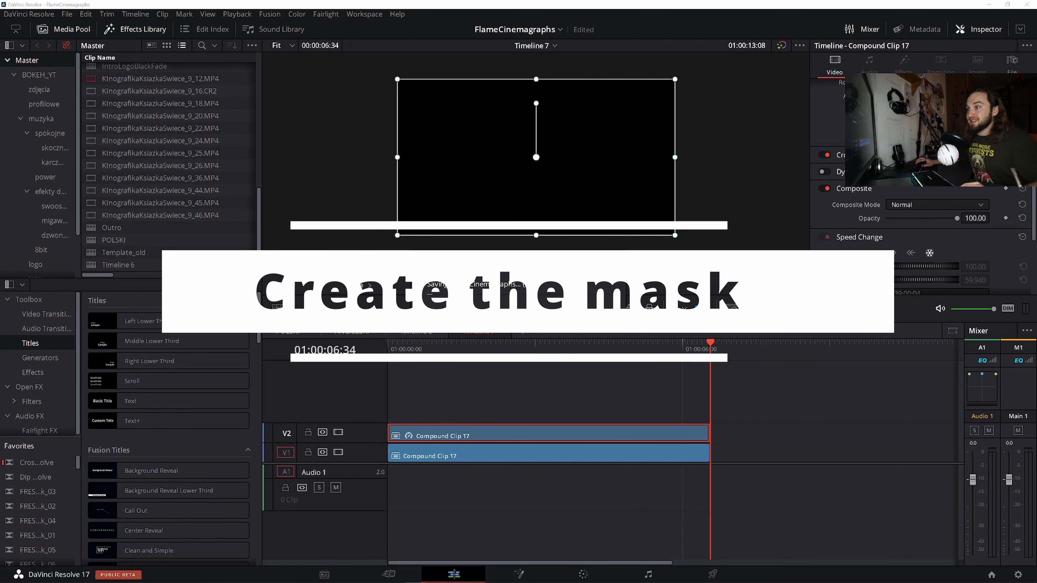
{"action": "left_click", "coordinate": [584, 574]}
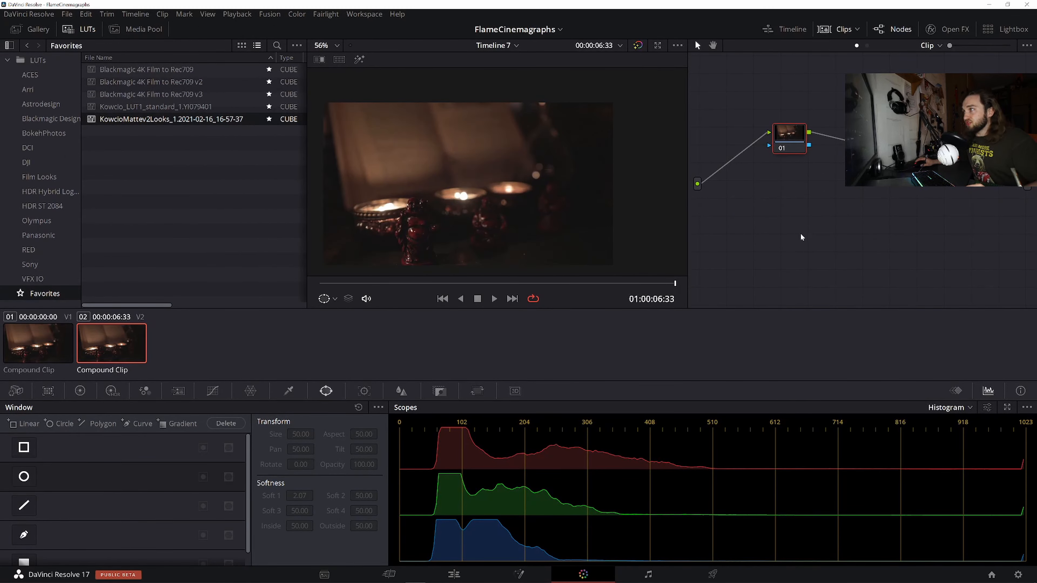
{"action": "right_click", "coordinate": [810, 200]}
{"action": "left_click", "coordinate": [851, 241]}
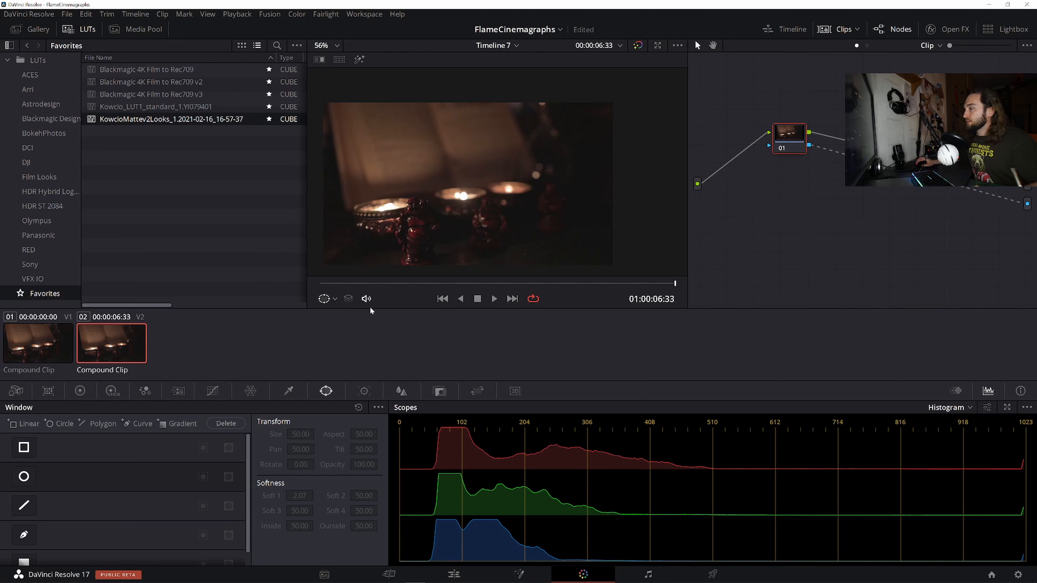
- Draw a closed Curve window around the book, following the candle rims along its lower edge, and invert the mask
{"action": "left_click", "coordinate": [136, 424]}
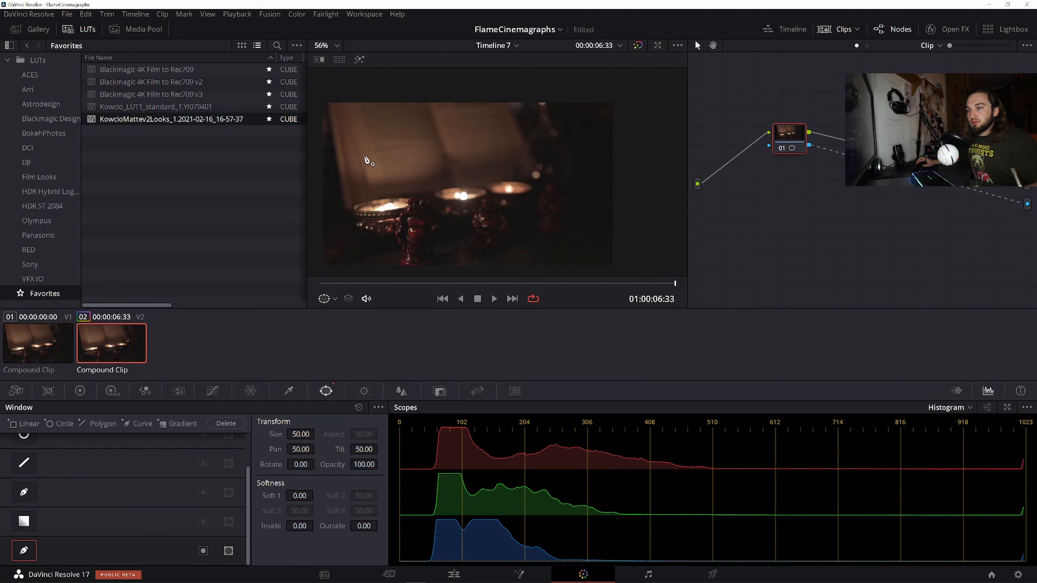
{"action": "left_click", "coordinate": [315, 97]}
{"action": "left_click", "coordinate": [314, 239]}
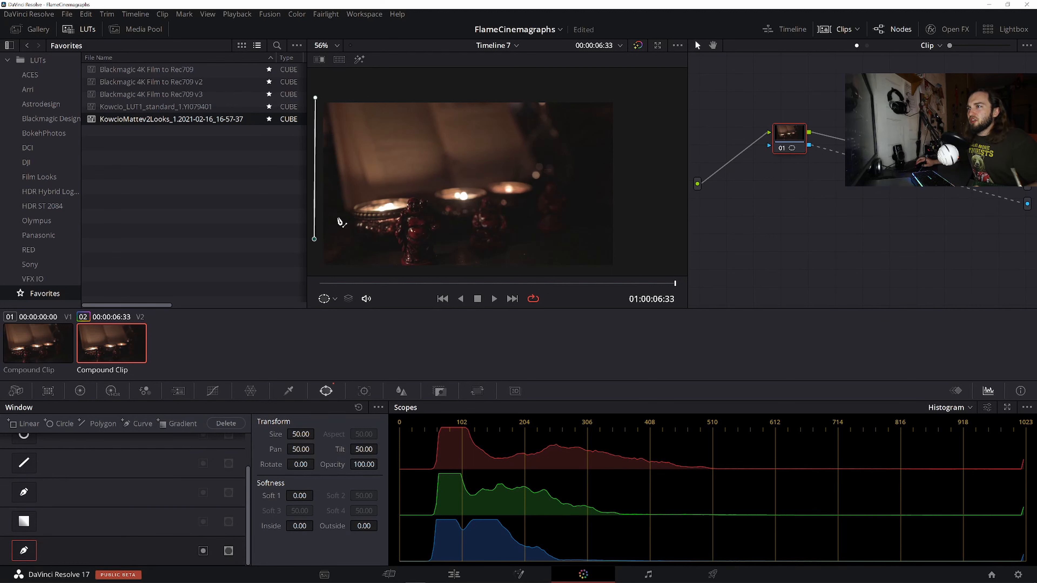
{"action": "mouse_move", "coordinate": [347, 220]}
{"action": "left_mouse_down"}
{"action": "mouse_move", "coordinate": [369, 200]}
{"action": "mouse_move", "coordinate": [532, 175]}
{"action": "mouse_move", "coordinate": [541, 158]}
{"action": "mouse_move", "coordinate": [525, 101]}
{"action": "left_mouse_up"}
{"action": "left_click", "coordinate": [522, 96]}
{"action": "left_click", "coordinate": [315, 98]}
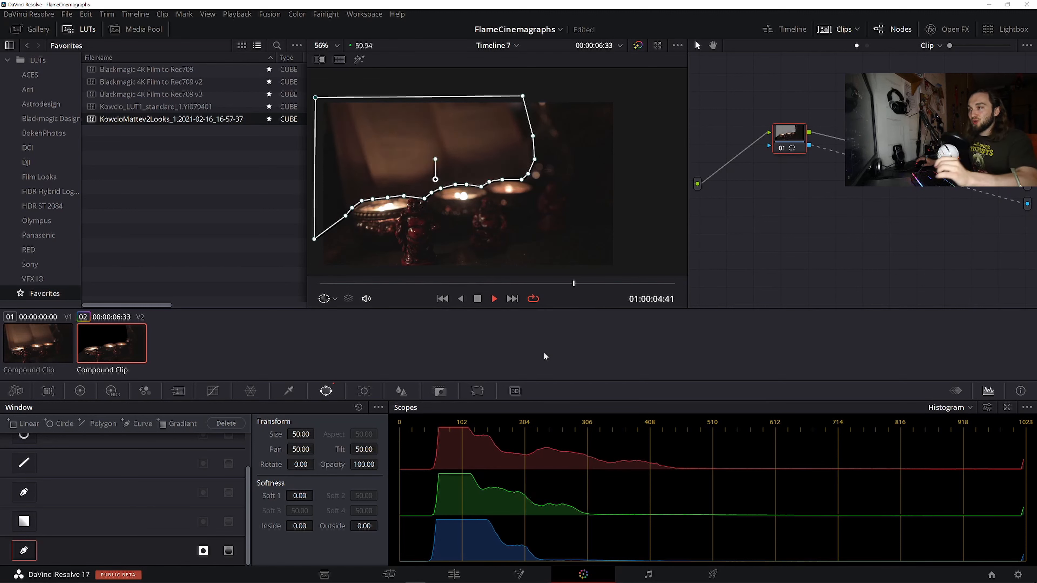
- Play back the masked result, soften the window with Soft 1 at 1.32 and Inside at 1.00, and return to the Edit page
{"action": "left_click", "coordinate": [477, 299]}
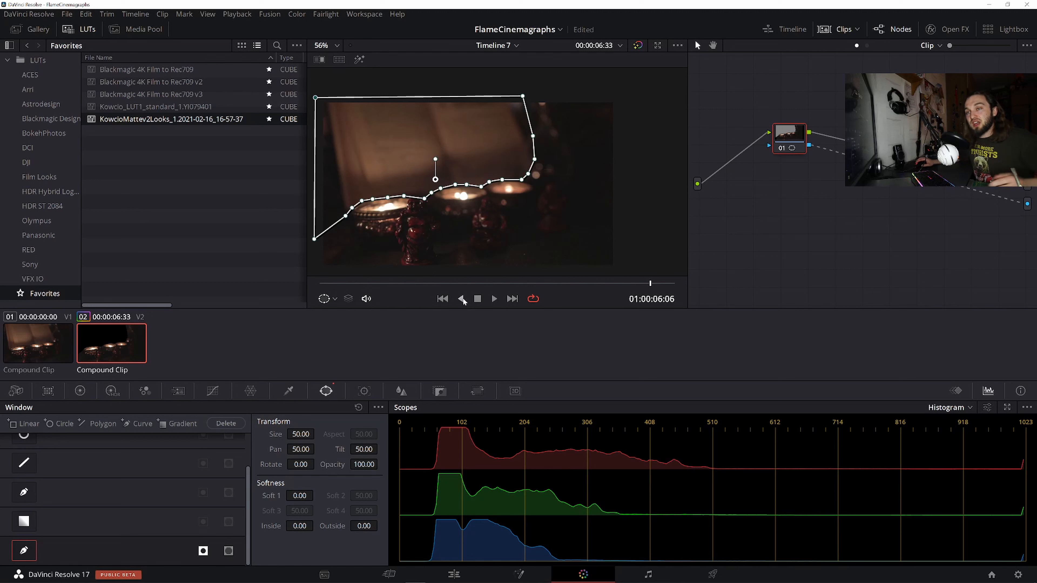
{"action": "left_click", "coordinate": [494, 299]}
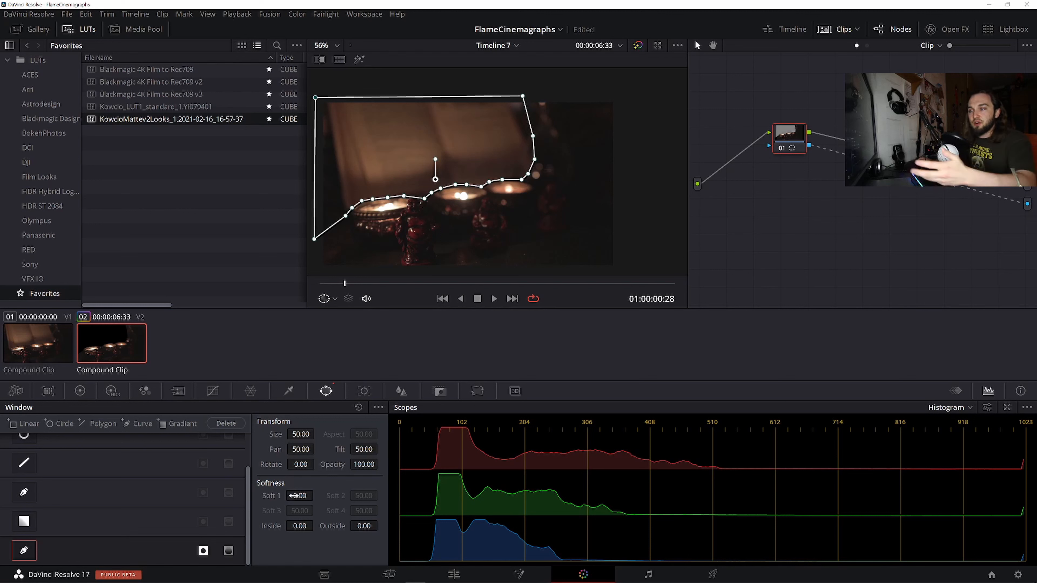
{"action": "left_click_drag", "start_coordinate": [317, 495], "coordinate": [317, 526]}
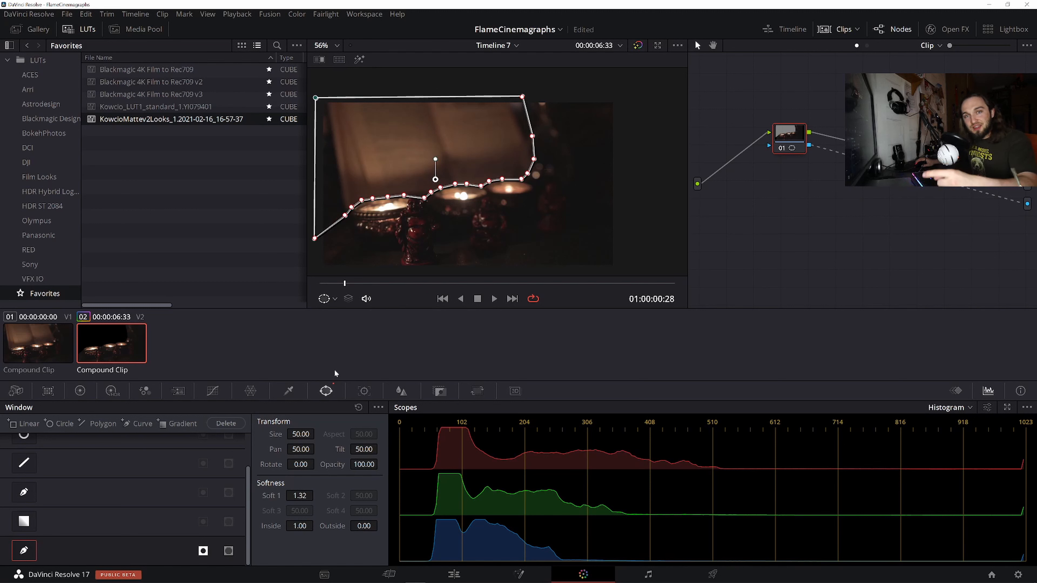
{"action": "left_click", "coordinate": [457, 573]}
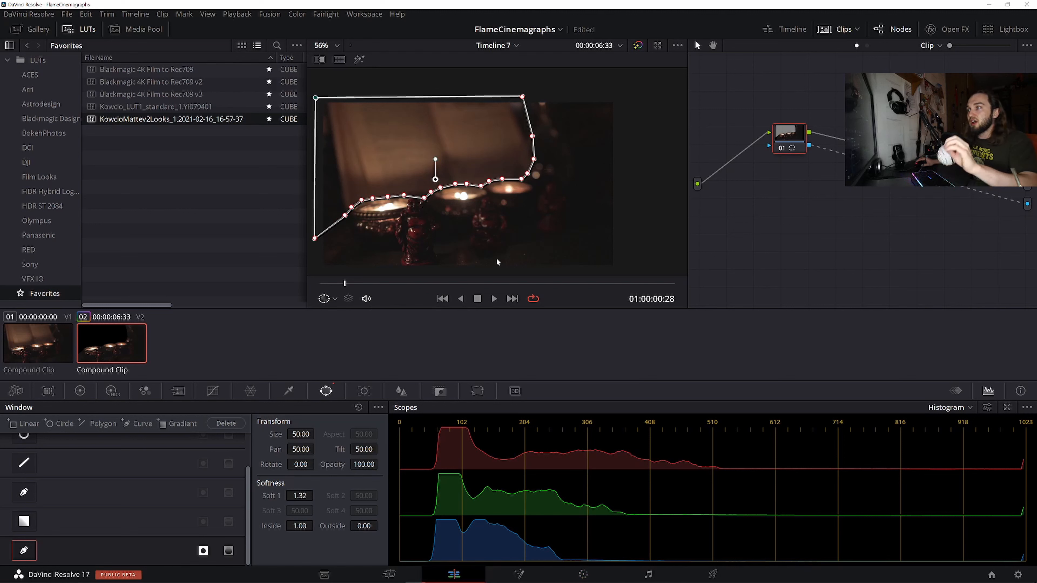